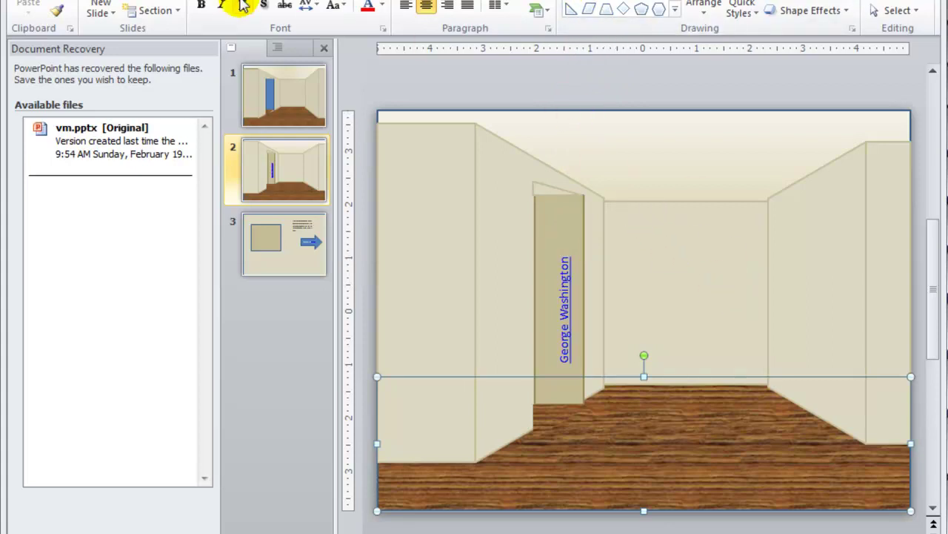
Bring up the Insert ribbon tab above slide 2 with Alt+N.
key(alt+n)
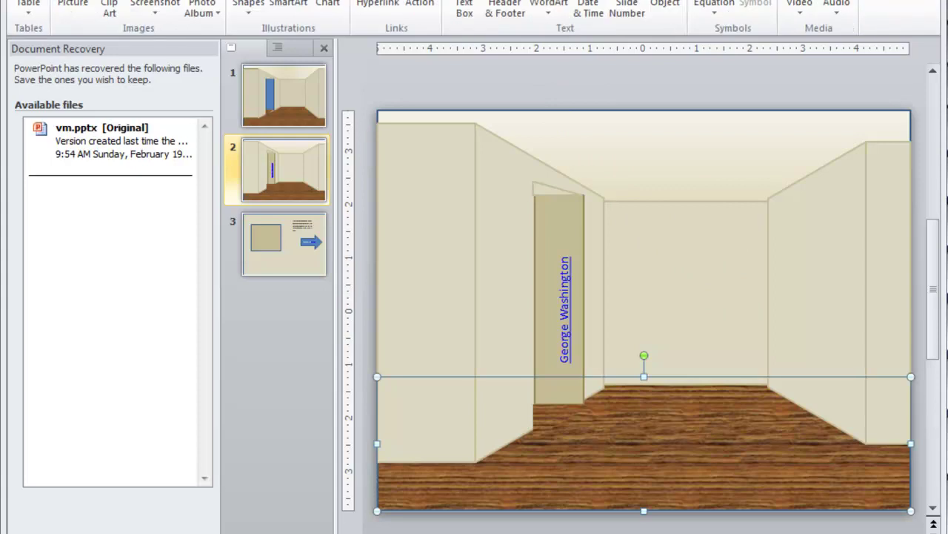
Insert the Penguins picture from the Sample Pictures folder onto slide 2.
click(72, 6)
double_click(217, 137)
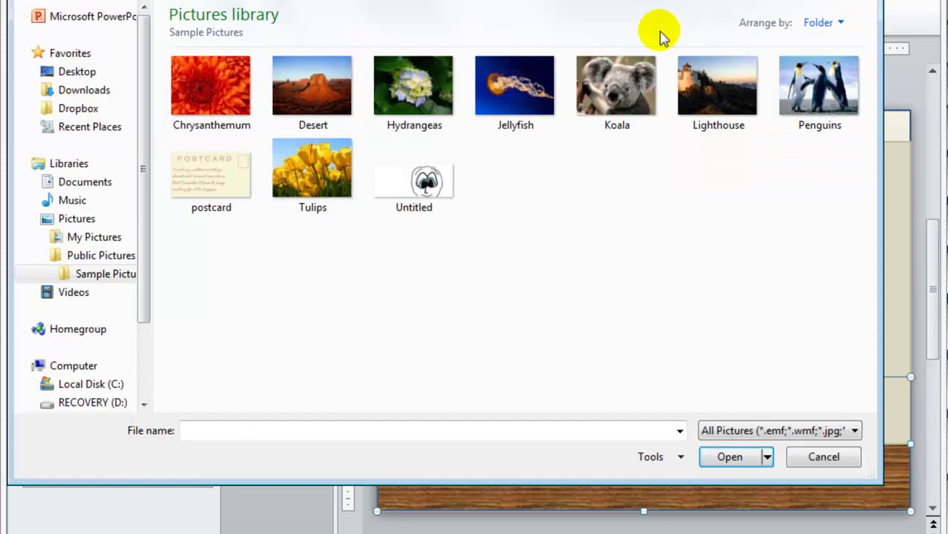
click(814, 96)
double_click(814, 96)
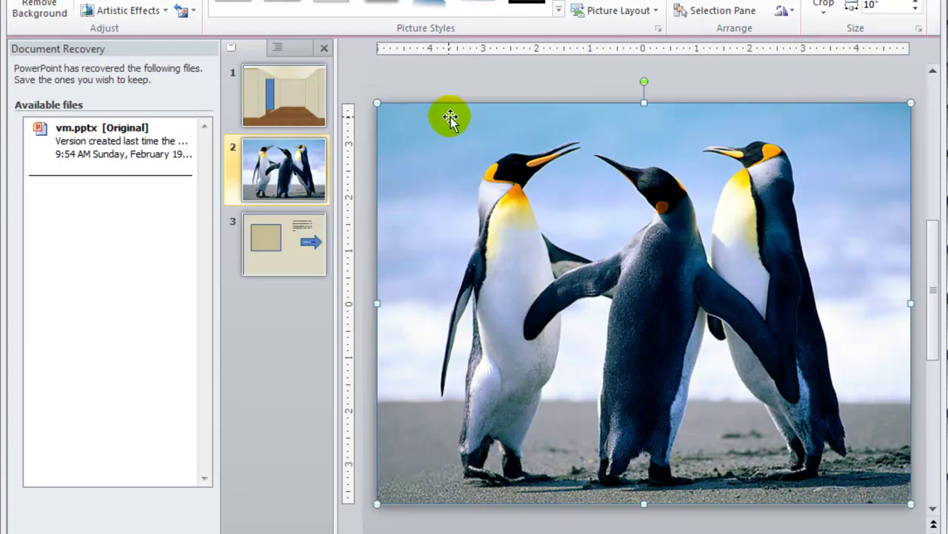
Shrink the Penguins picture to about 2.37" tall and place it on the back wall.
click(376, 103)
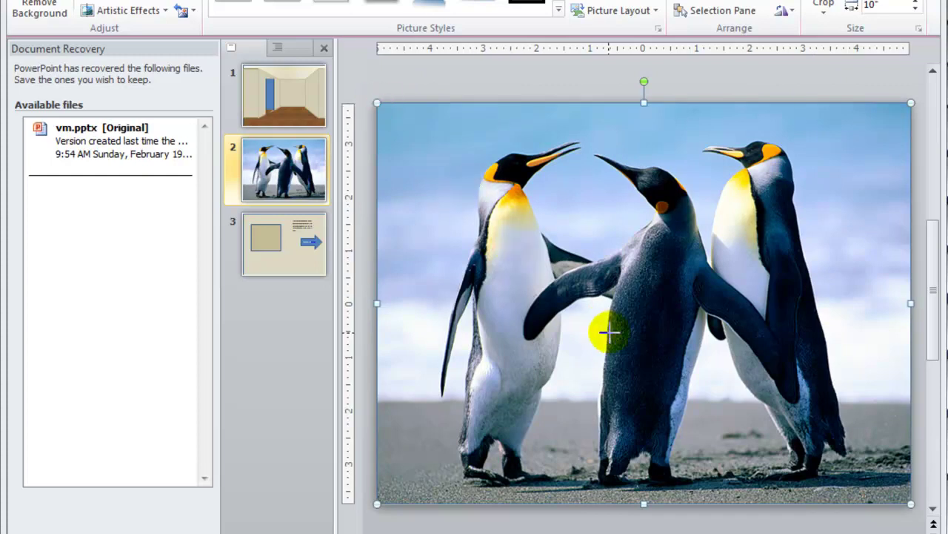
drag(679, 382, 720, 424)
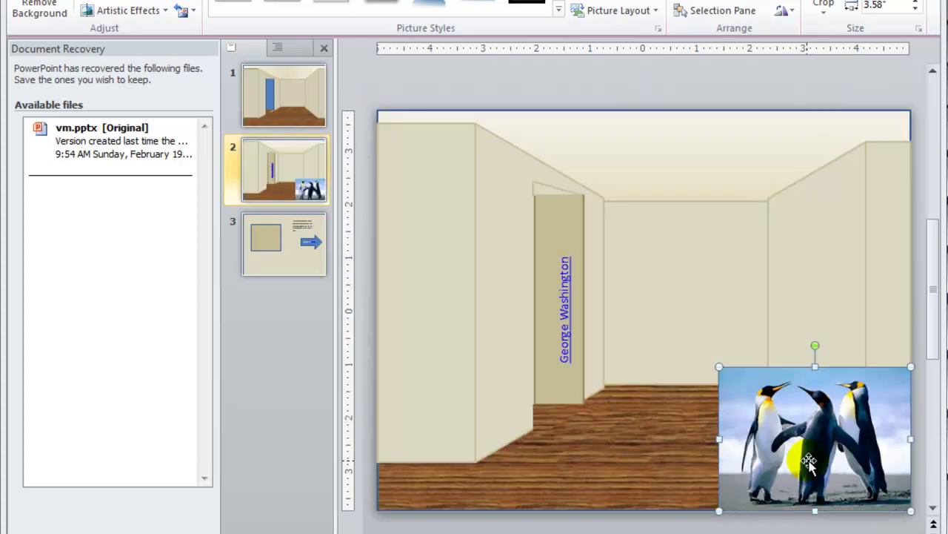
drag(812, 460, 681, 320)
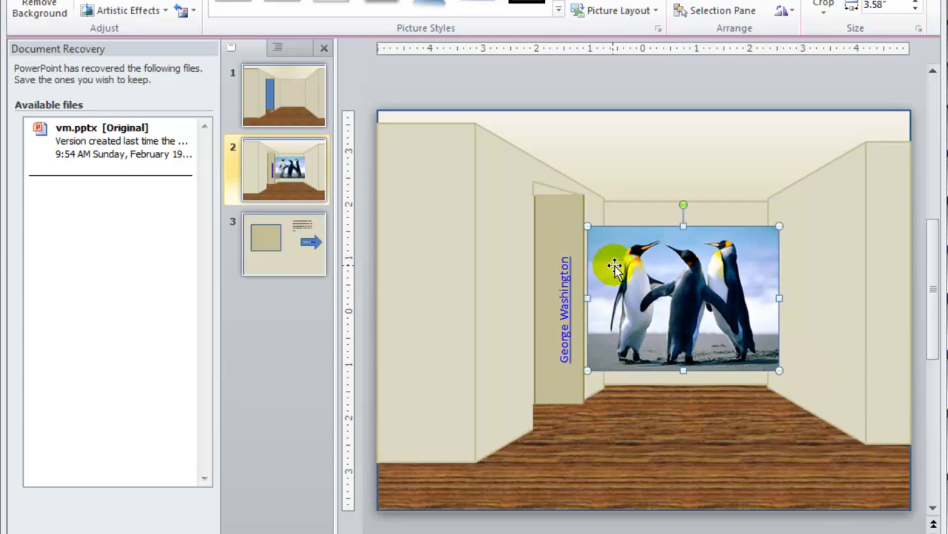
drag(586, 226, 651, 273)
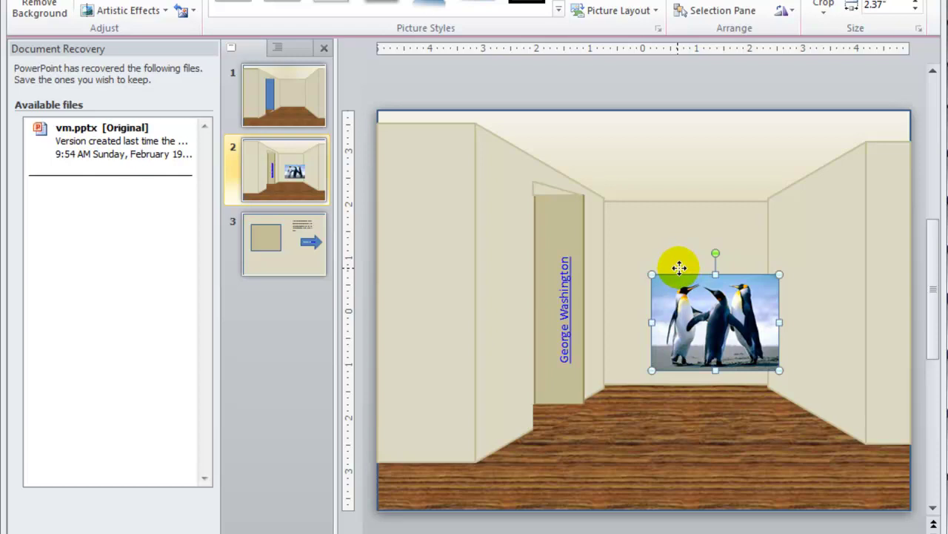
drag(680, 269, 650, 220)
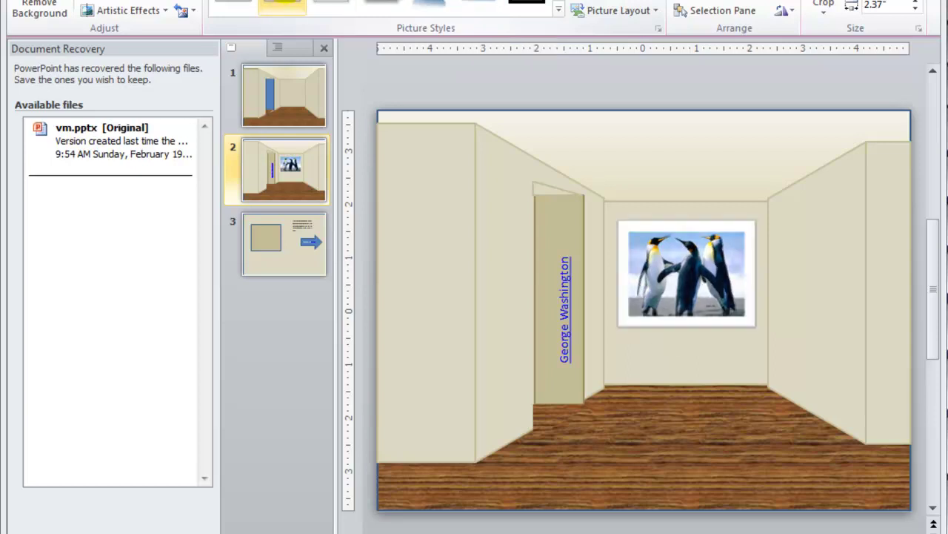
Apply the Simple Frame, White picture style to the Penguins picture.
click(245, 2)
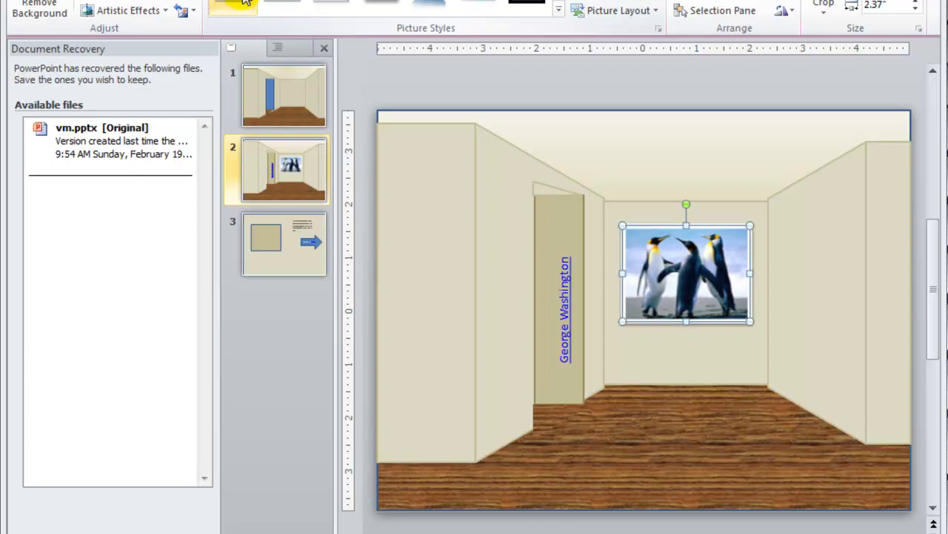
click(632, 462)
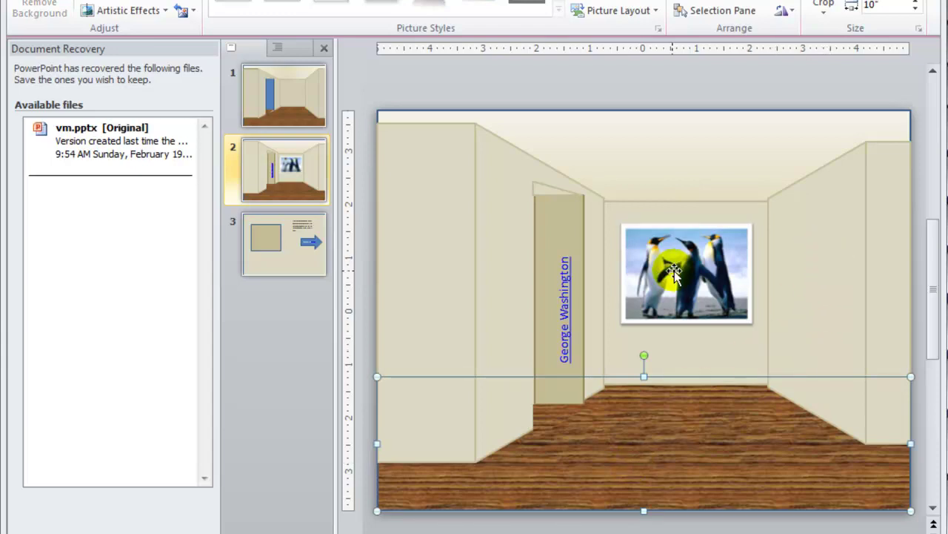
drag(672, 271, 791, 302)
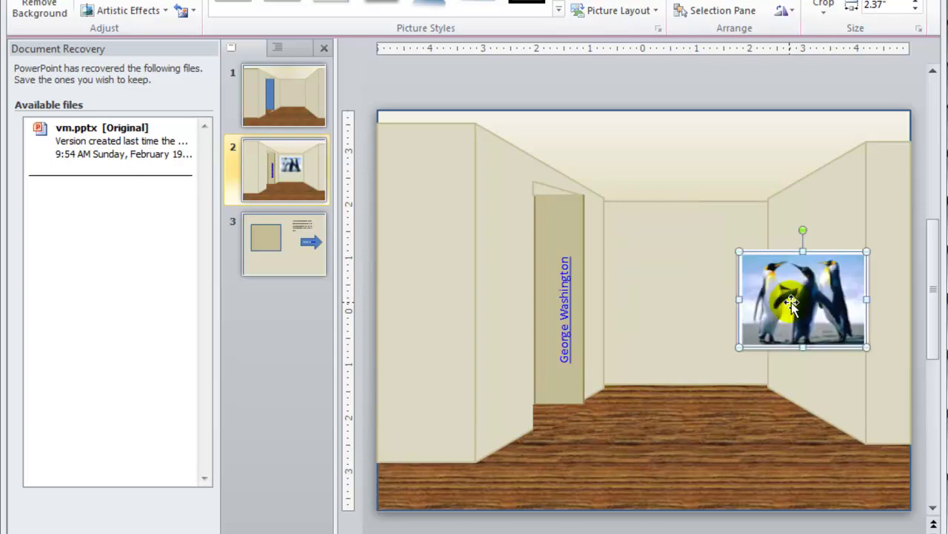
click(739, 252)
drag(739, 252, 771, 276)
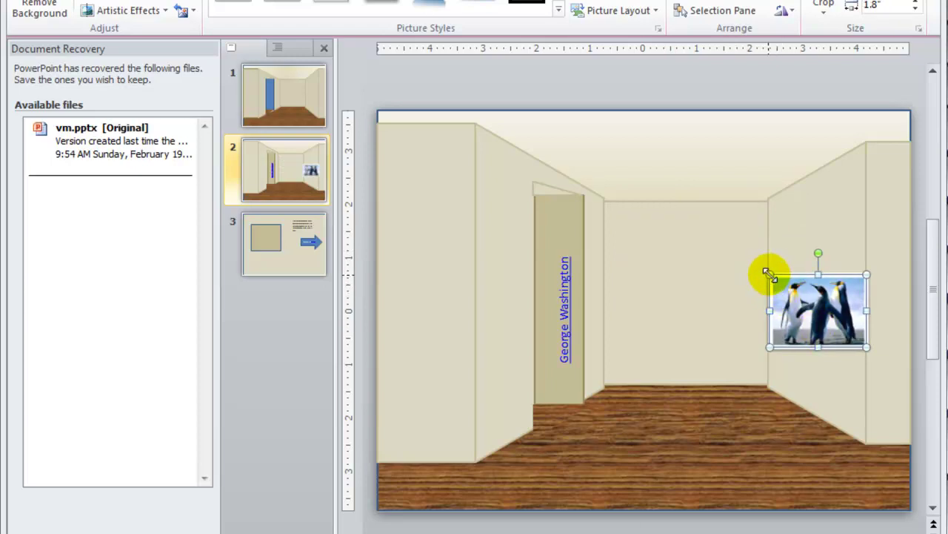
drag(797, 296, 807, 273)
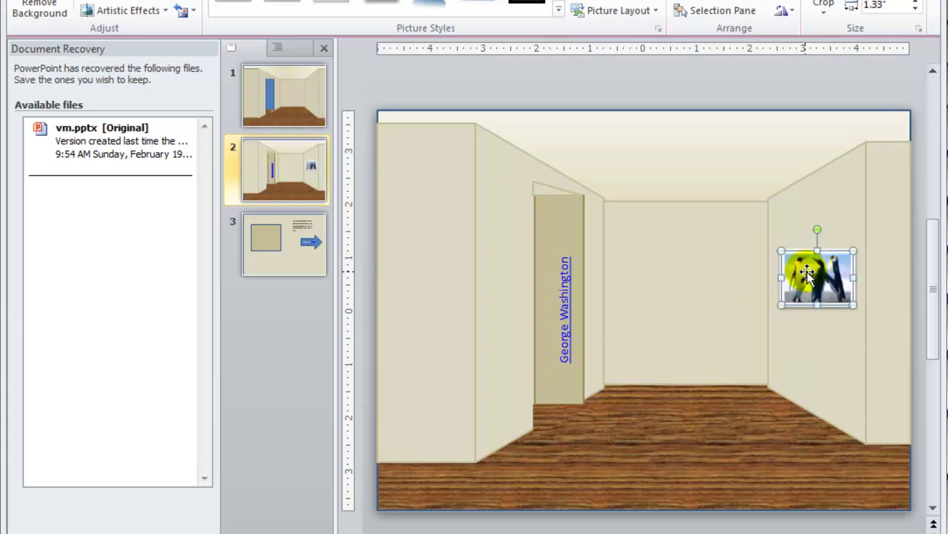
key(ctrl+z)
key(ctrl+z)
key(ctrl+z)
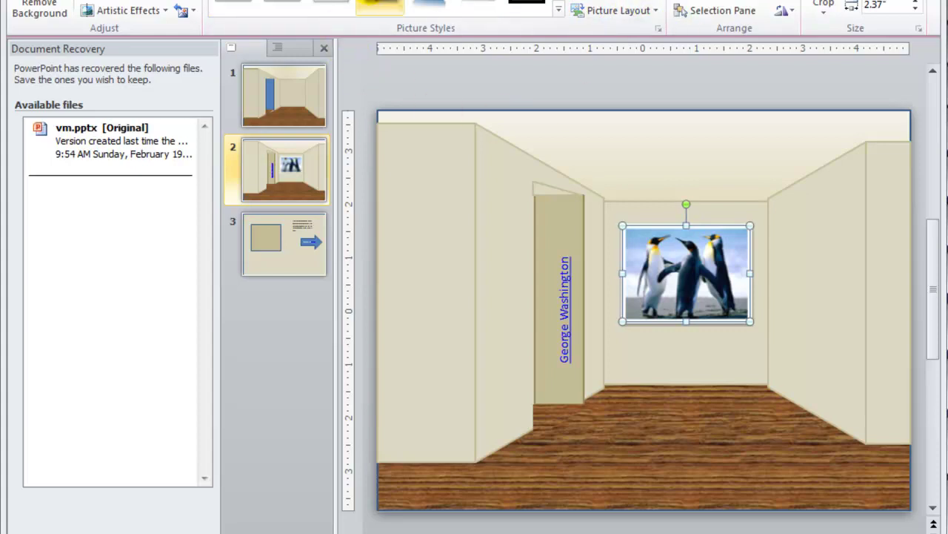
Draw a Basic Shapes Trapezoid across the hallway's right wall.
click(89, 0)
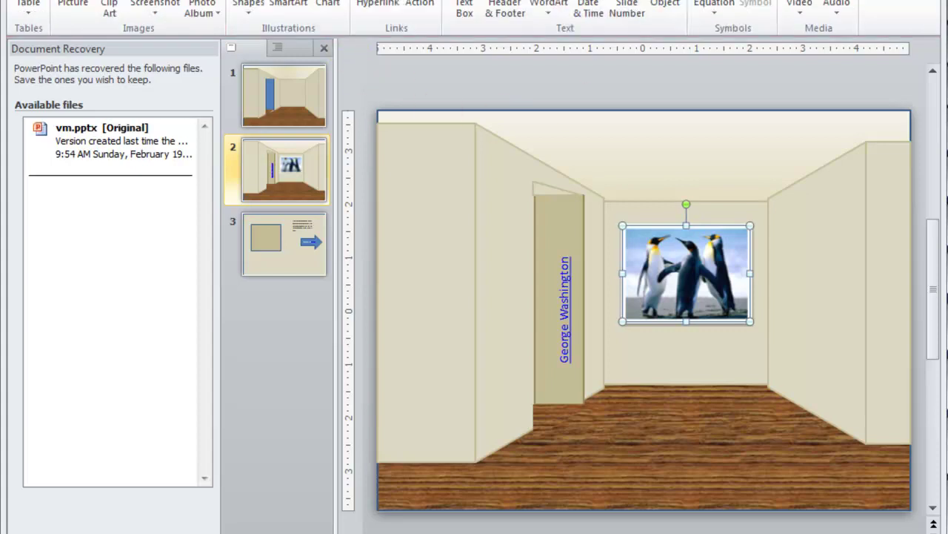
click(247, 11)
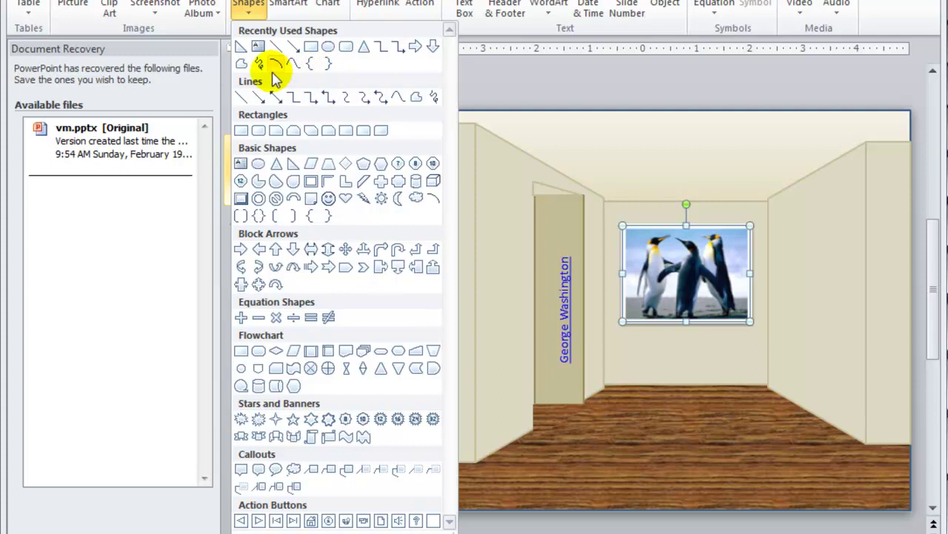
click(325, 162)
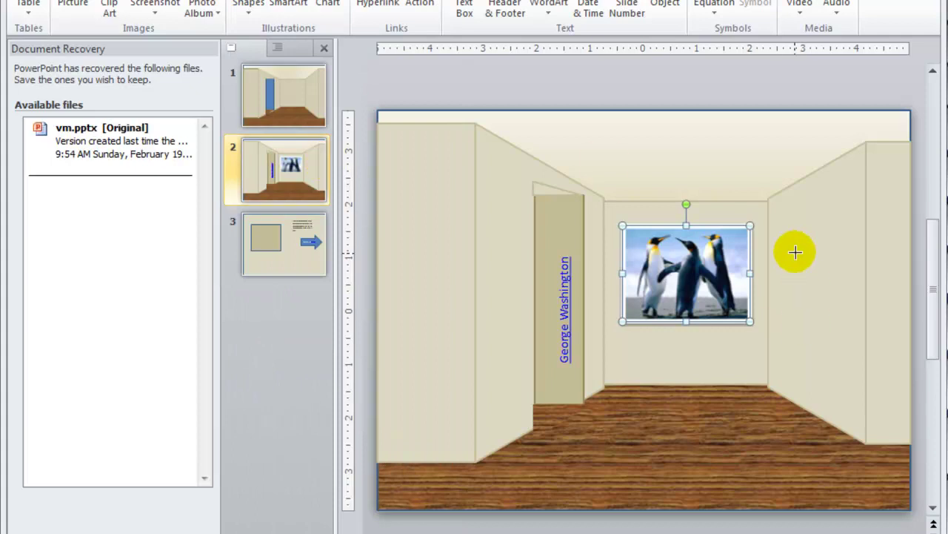
drag(791, 244, 814, 303)
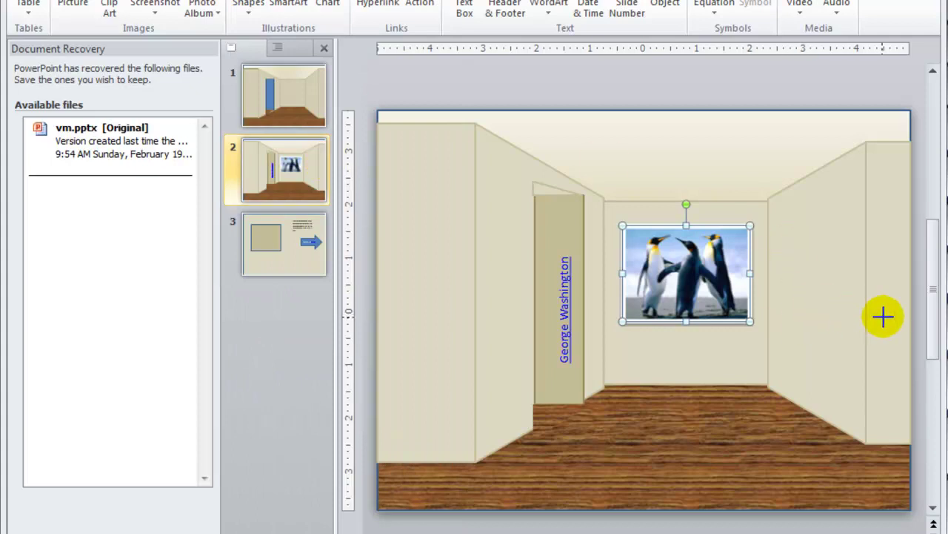
drag(910, 320, 911, 321)
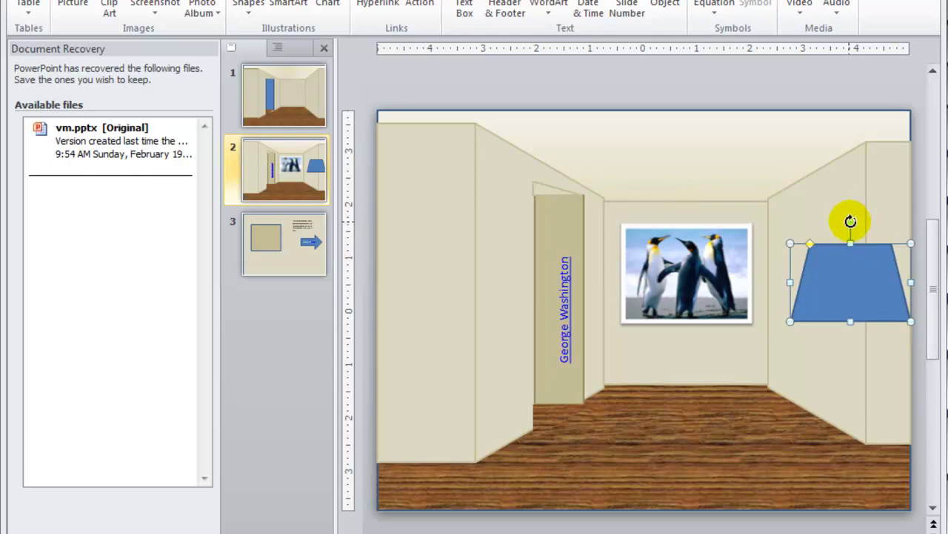
Rotate the trapezoid 90° onto its side and position it along the right wall.
drag(822, 271, 821, 282)
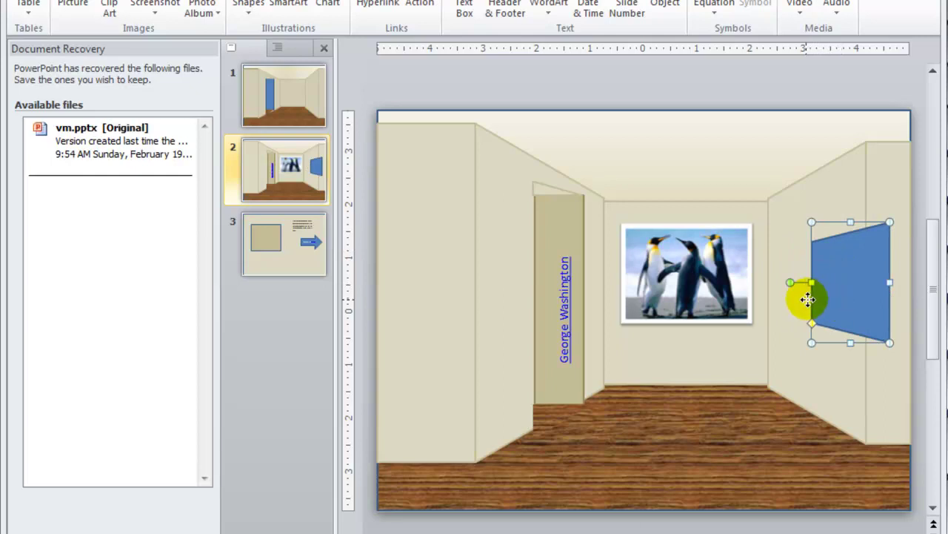
drag(808, 299, 808, 300)
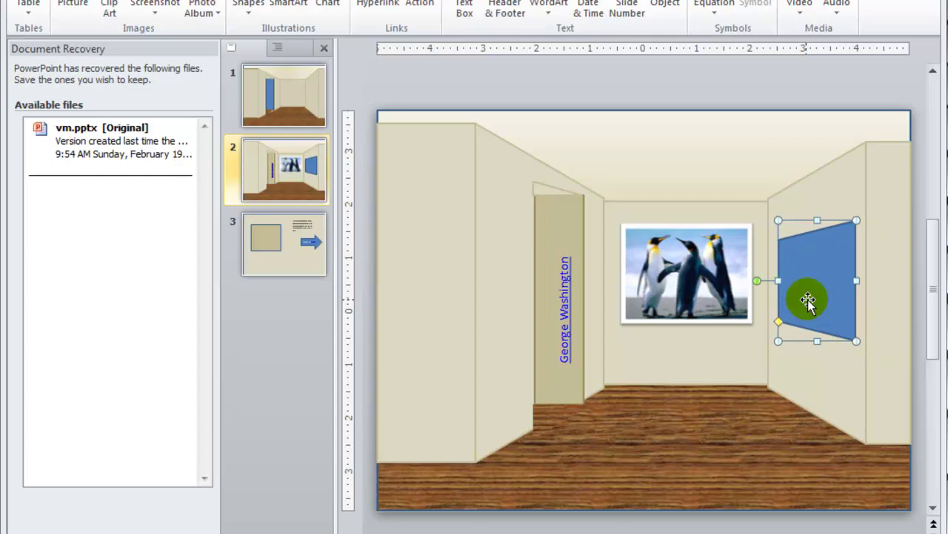
click(798, 445)
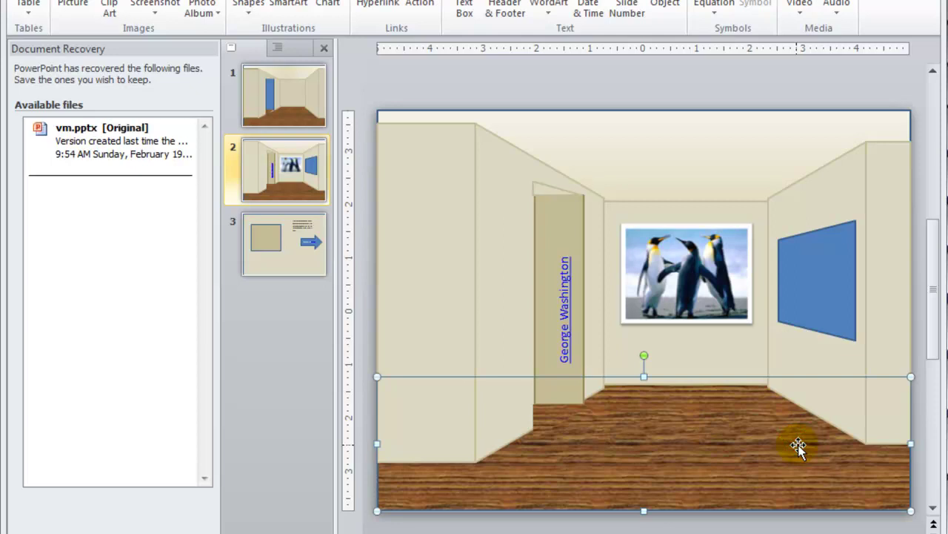
click(821, 318)
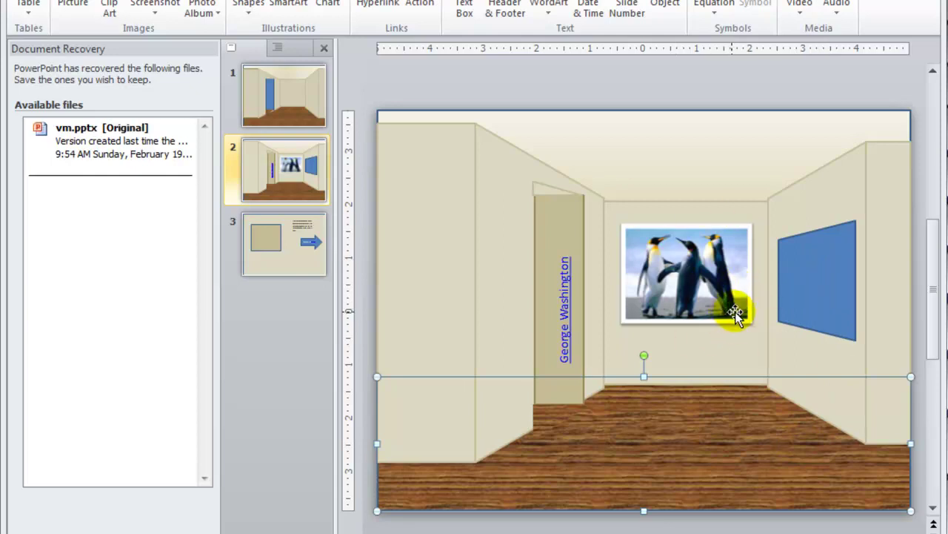
click(830, 318)
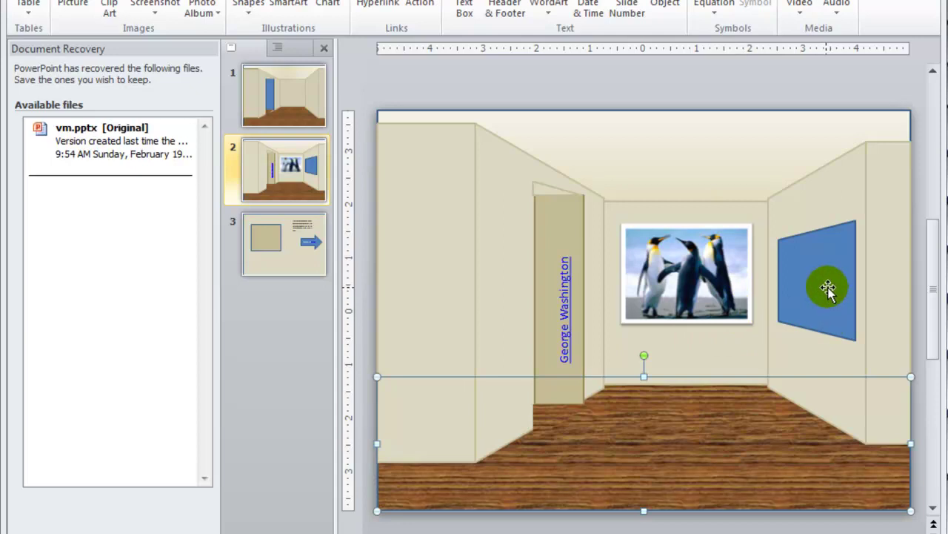
click(828, 289)
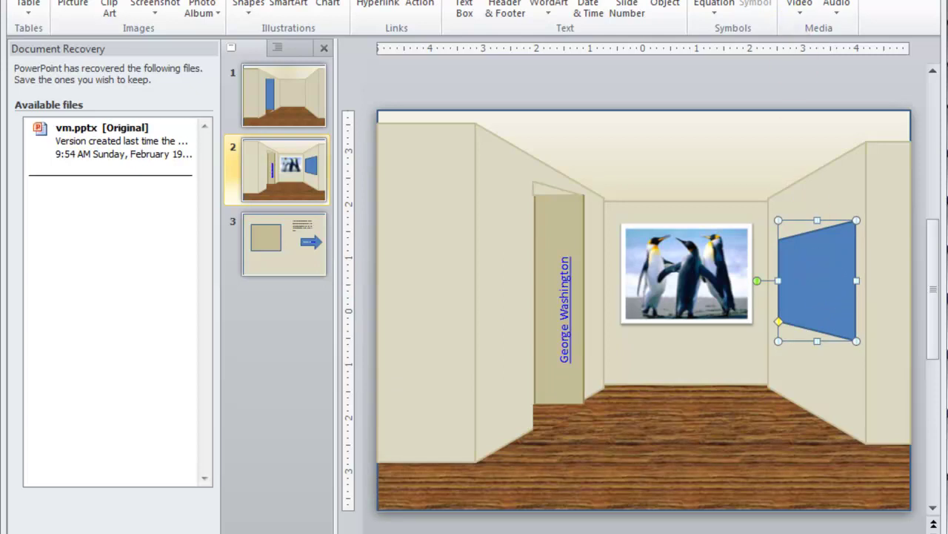
key(alt+j)
key(d)
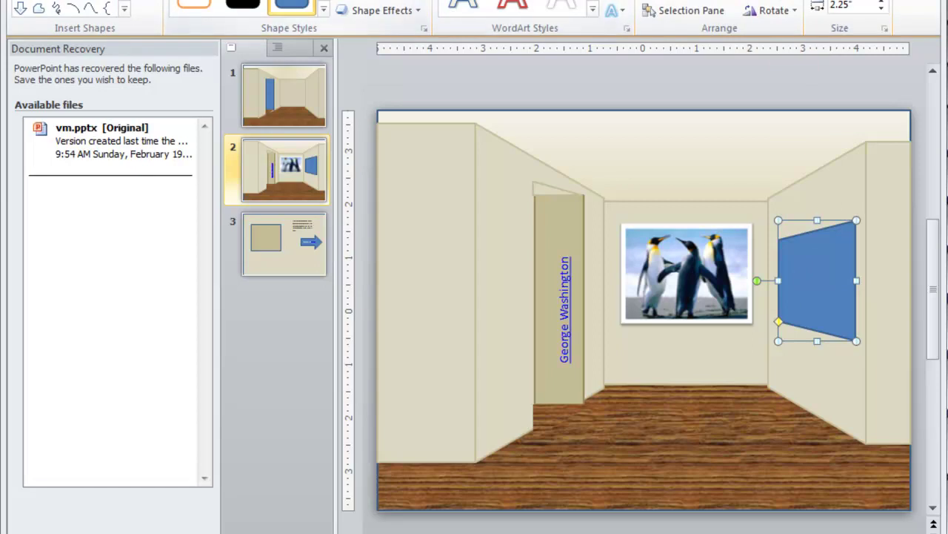
Fill the trapezoid with the Koala sample picture using Shape Fill > Picture.
click(356, 1)
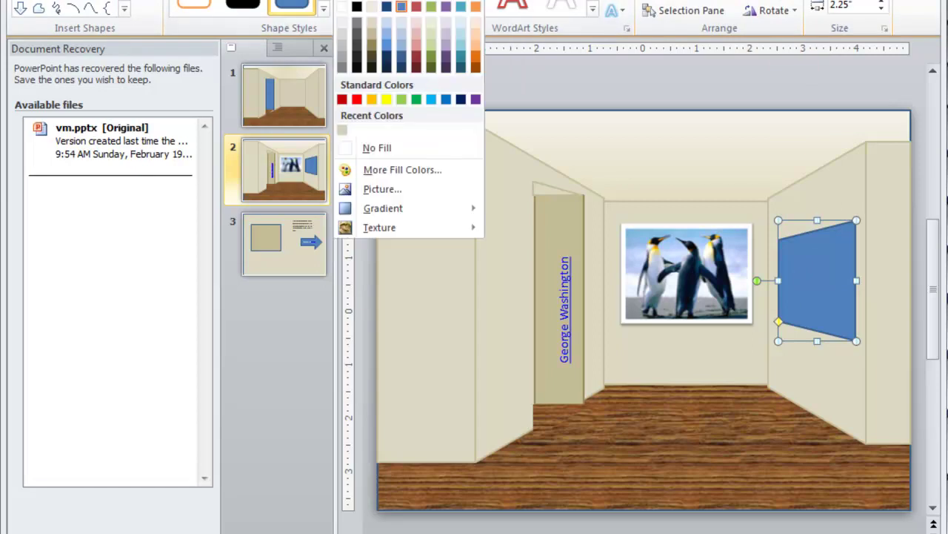
click(397, 191)
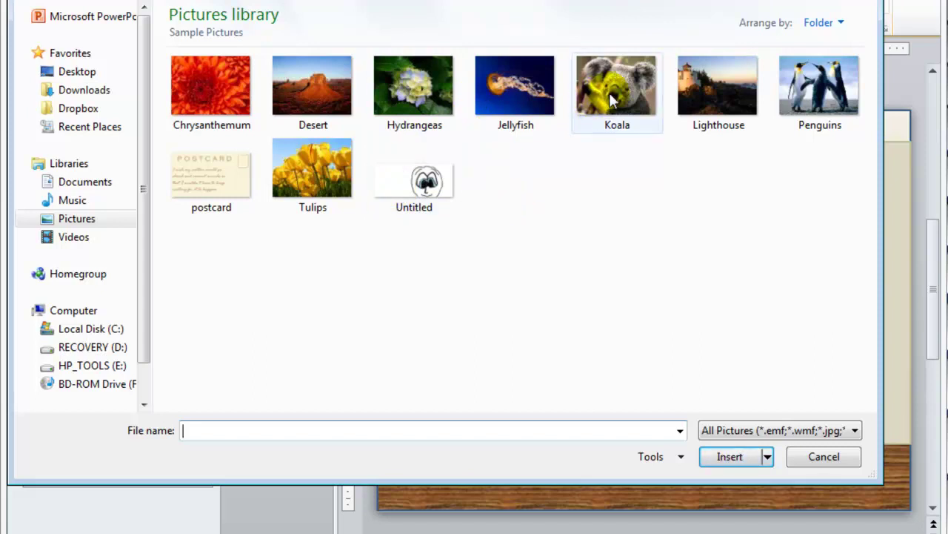
click(612, 100)
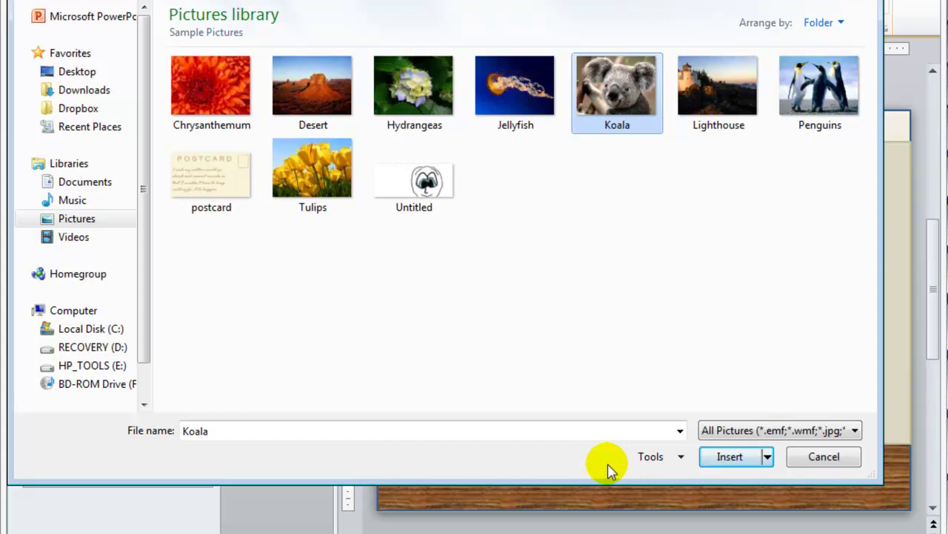
click(723, 458)
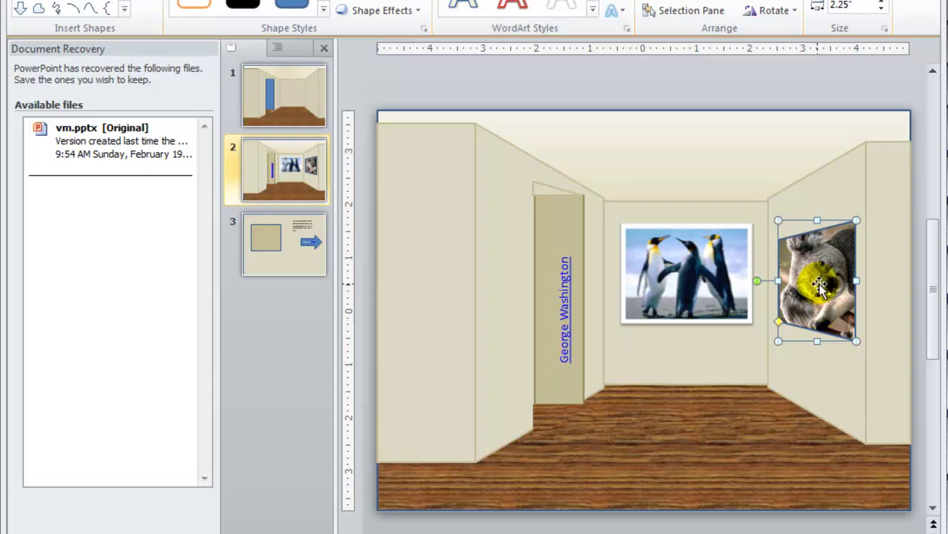
Uncheck Rotate with shape in the koala shape's Format Picture Fill settings.
right_click(820, 287)
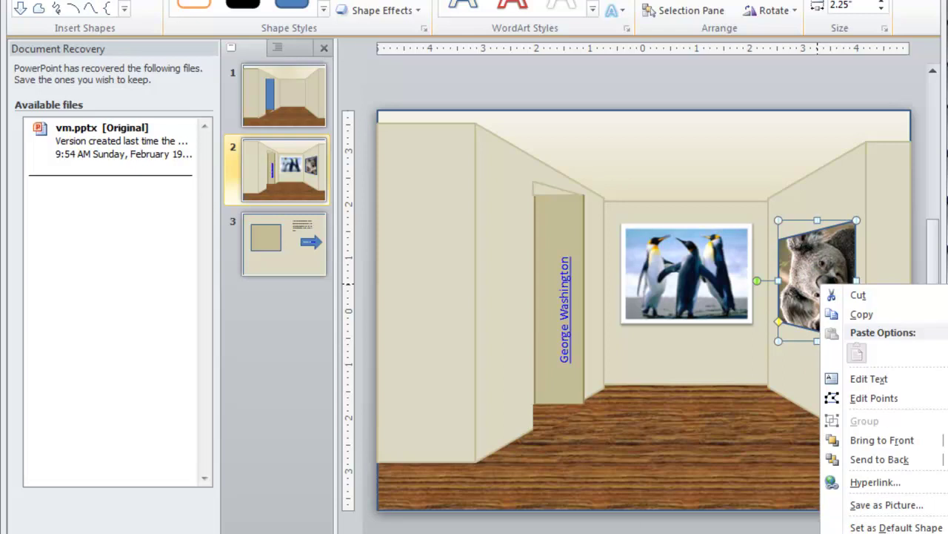
click(889, 533)
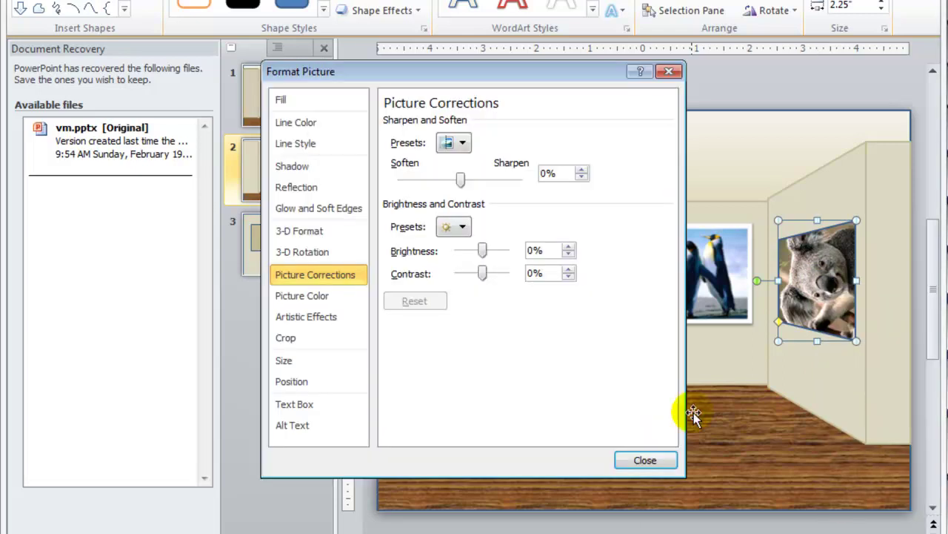
click(281, 104)
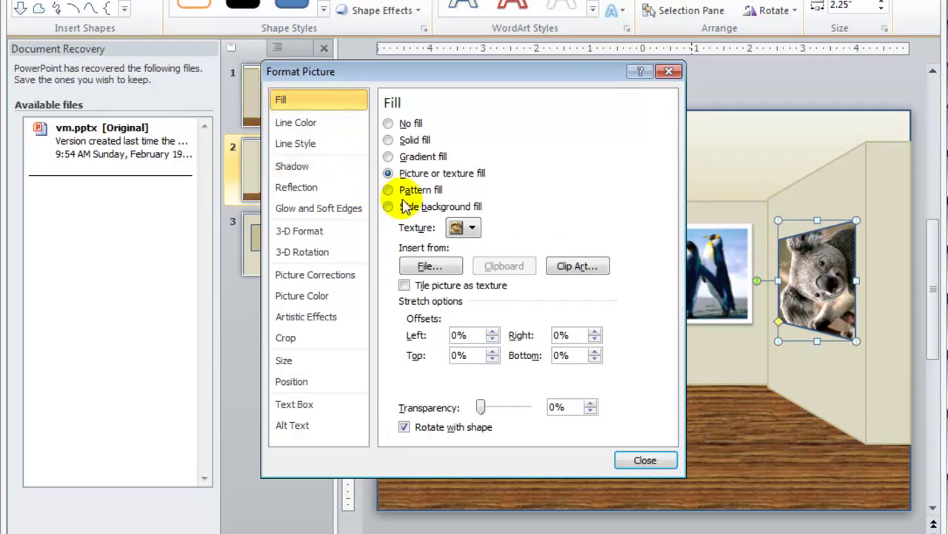
click(404, 428)
click(657, 465)
click(781, 449)
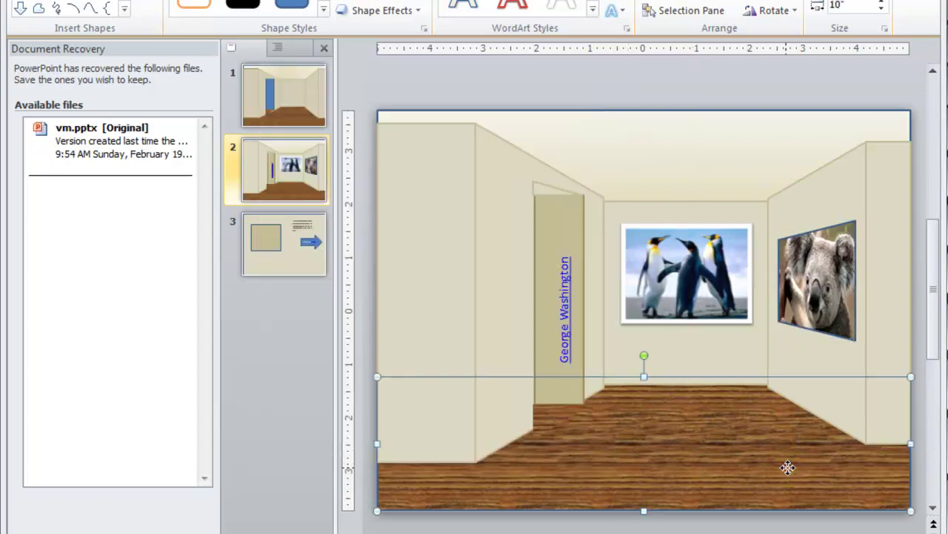
click(833, 297)
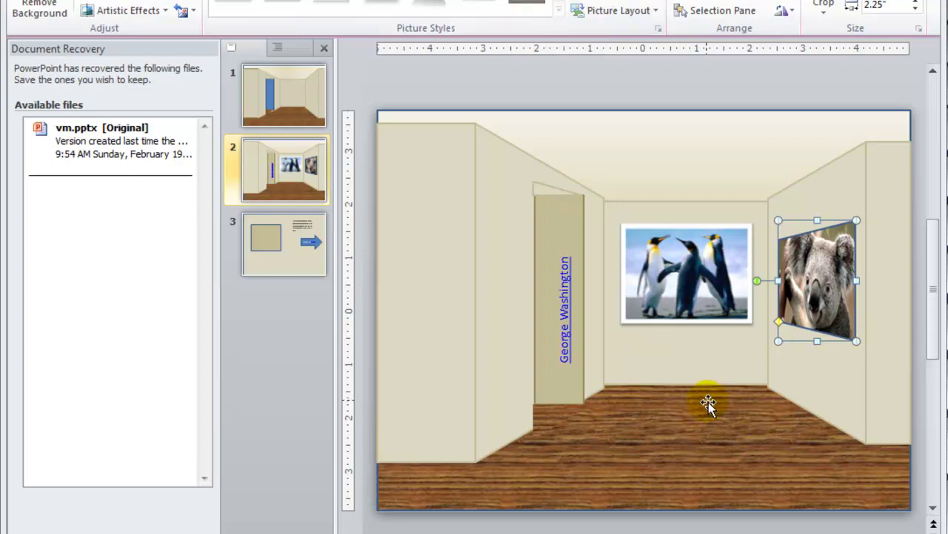
Set the koala shape's outline weight to 6 pt.
click(718, 426)
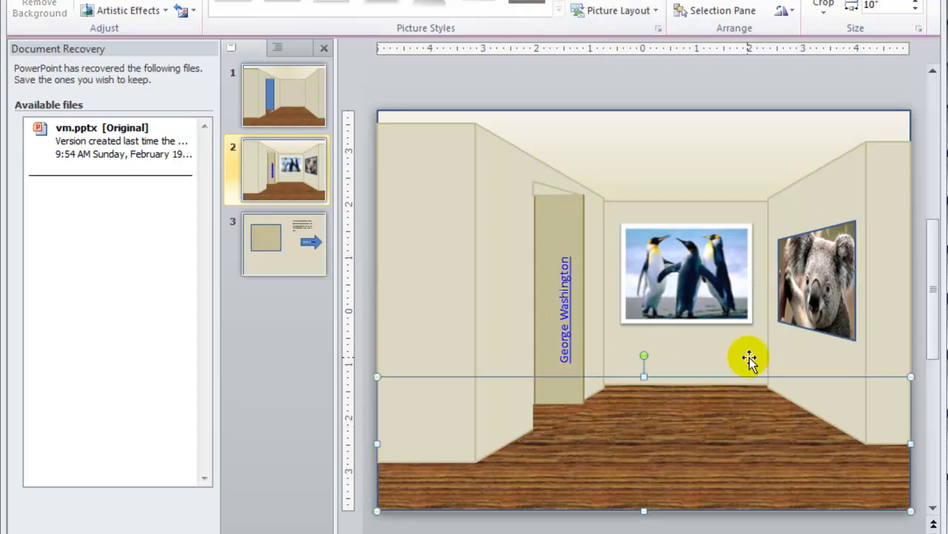
click(826, 285)
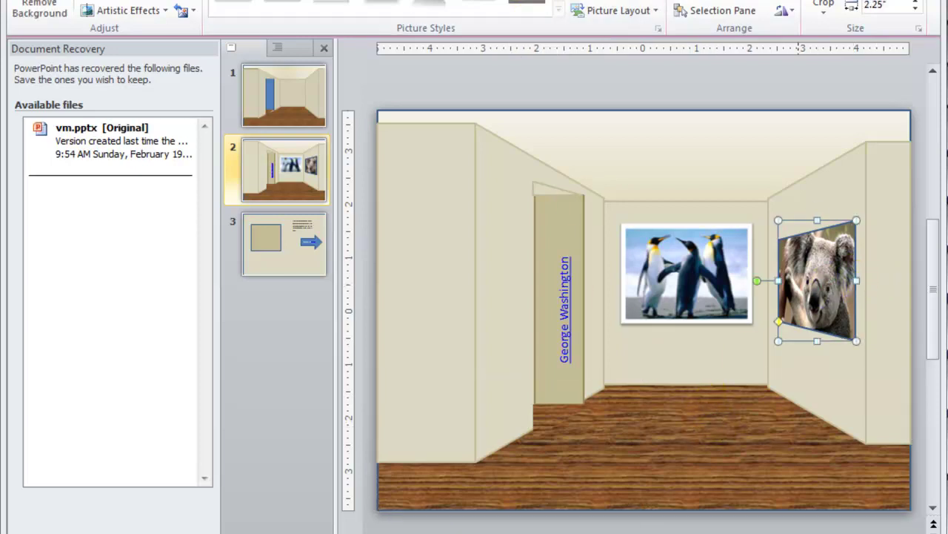
click(385, 2)
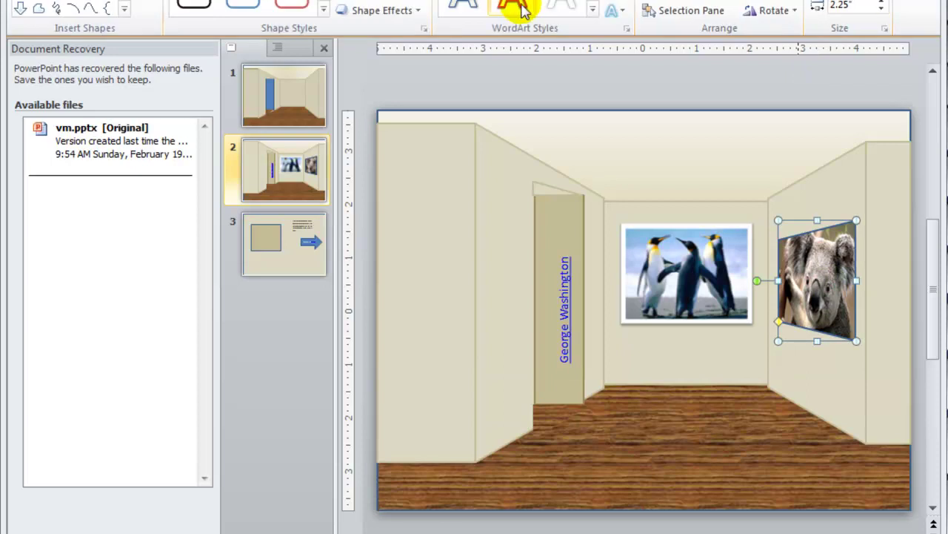
click(399, 2)
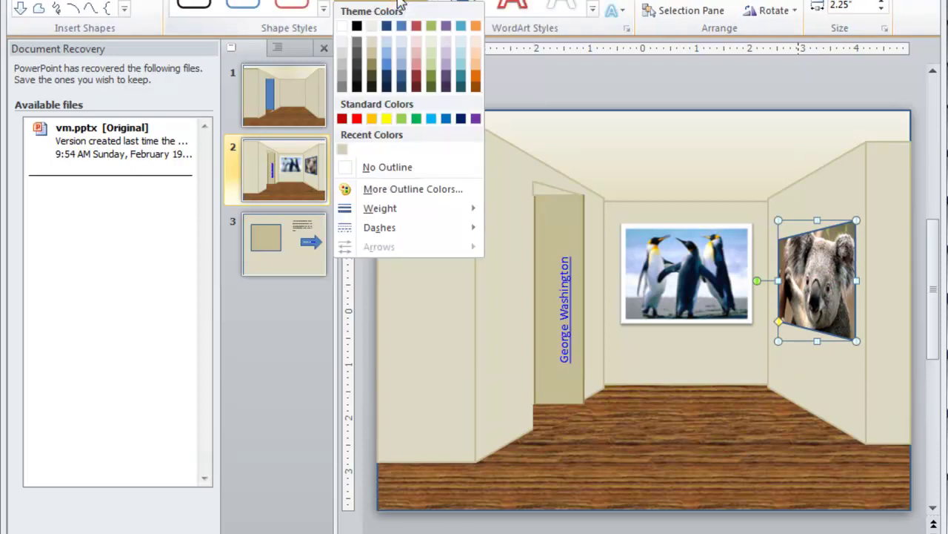
mouse_move(413, 211)
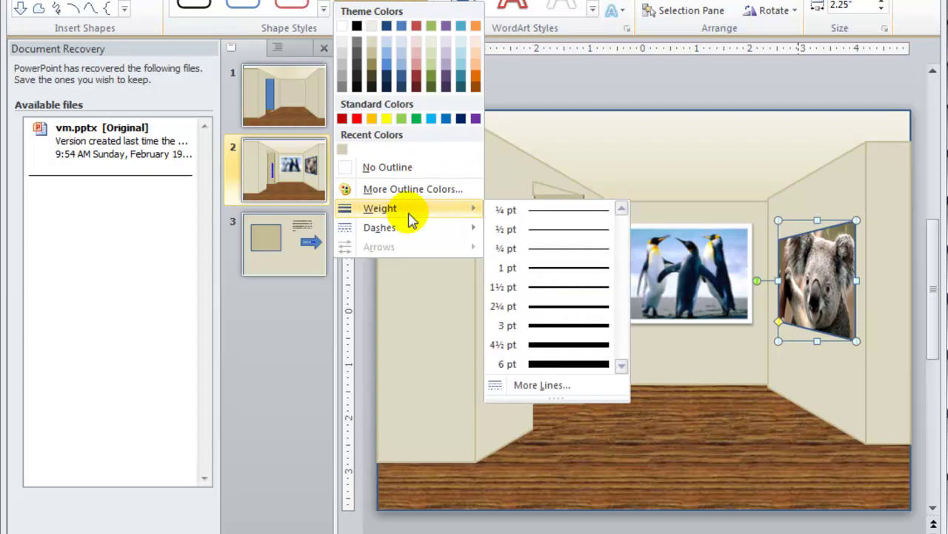
click(577, 364)
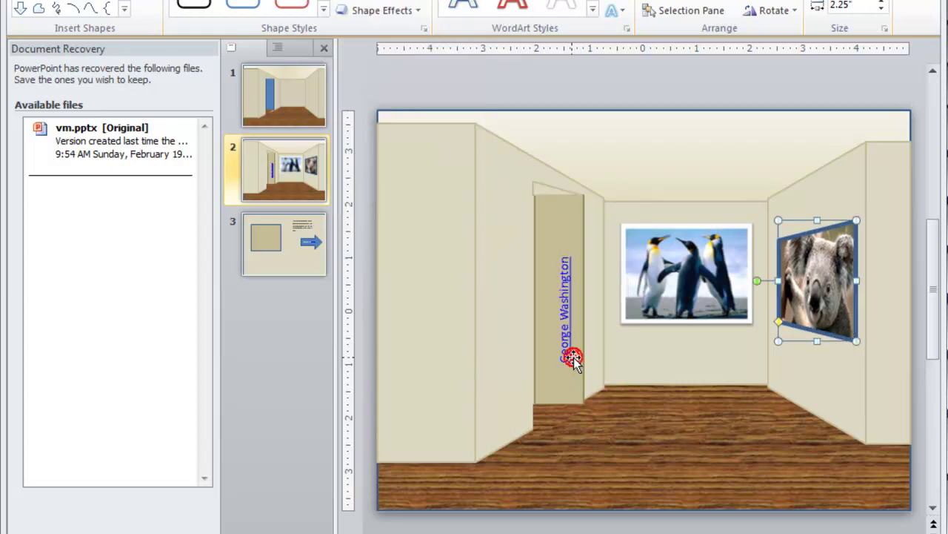
click(697, 421)
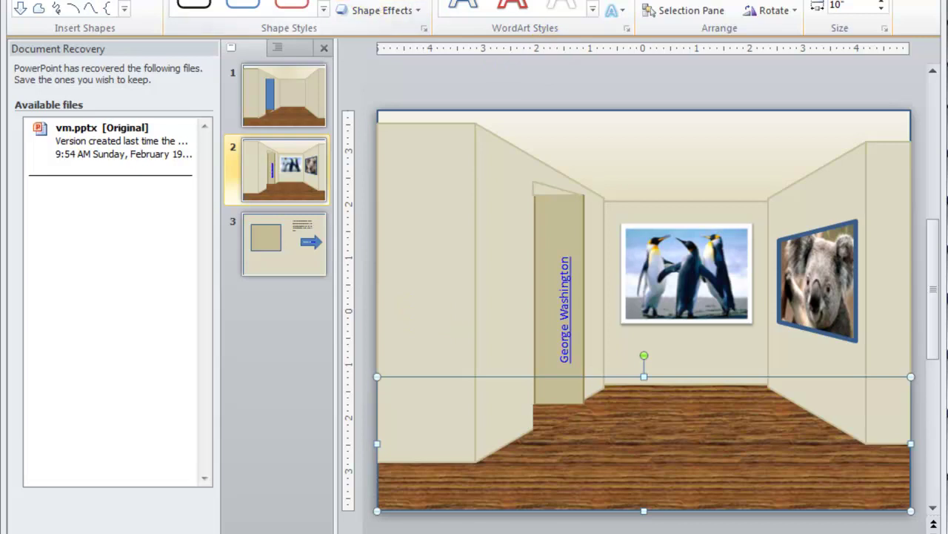
Draw a Right Arrow on the left wall and rotate it 180° to point left.
click(110, 6)
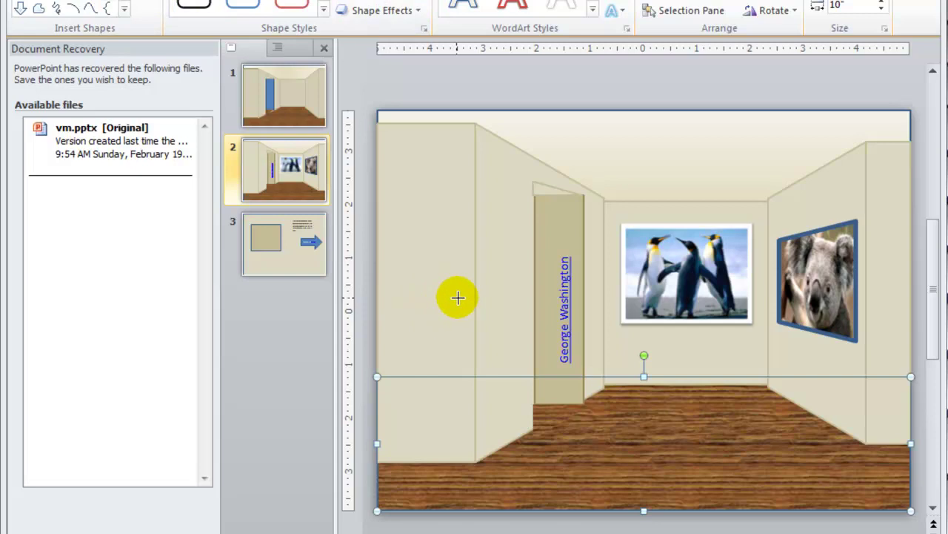
scroll(372, 326, down, 1)
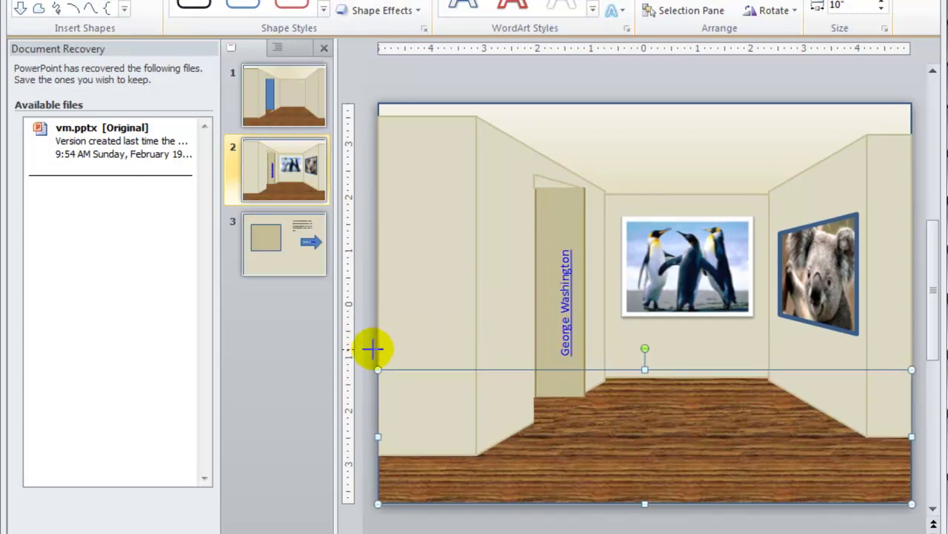
drag(377, 360, 457, 287)
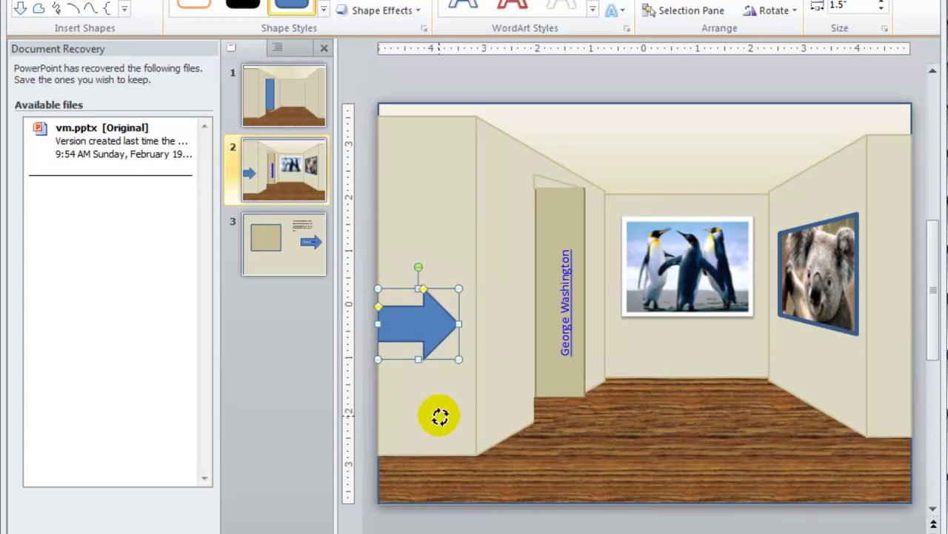
drag(420, 401, 419, 396)
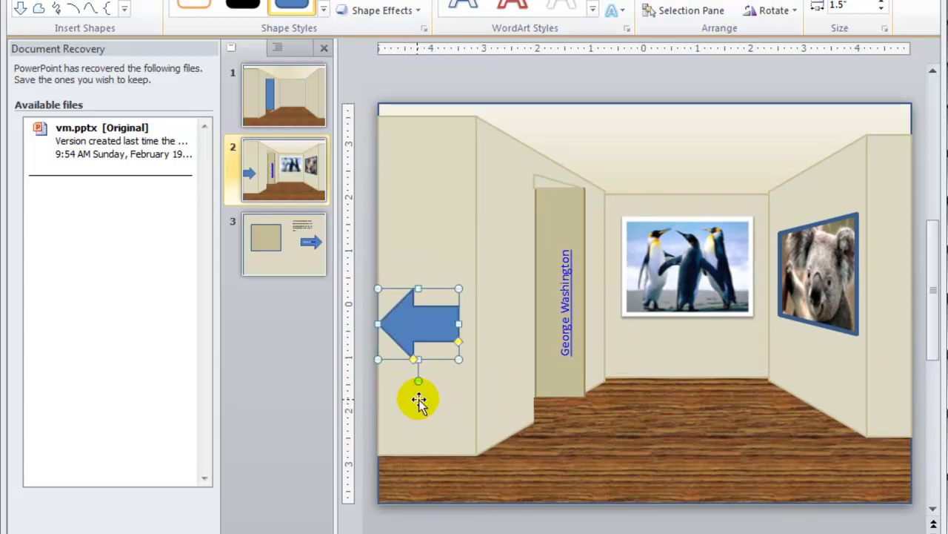
click(559, 458)
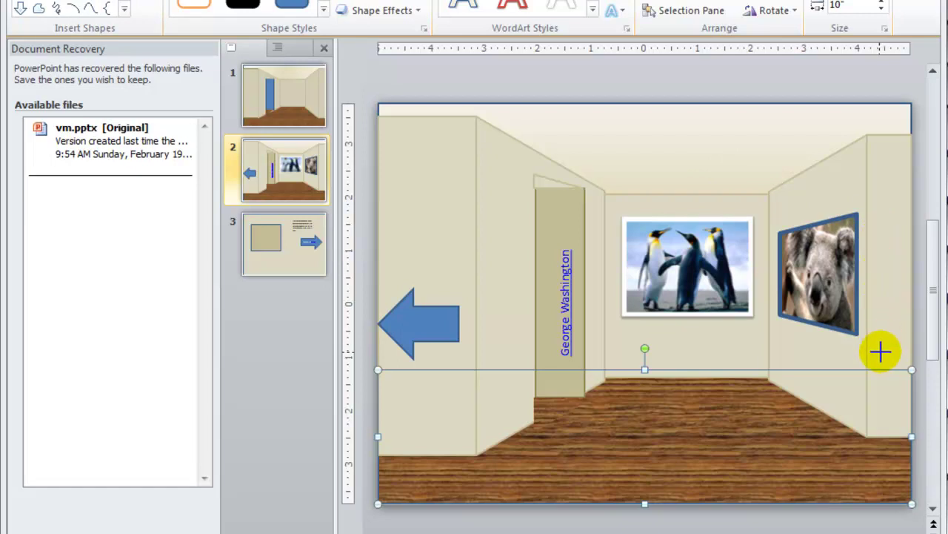
Draw a tall narrow blue rectangle on the right wall as a side door.
drag(880, 354, 880, 356)
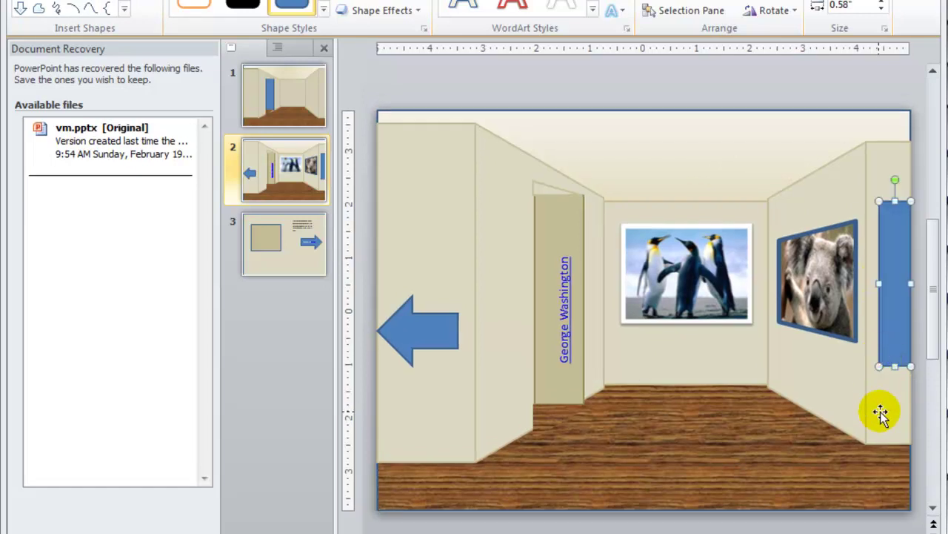
click(850, 474)
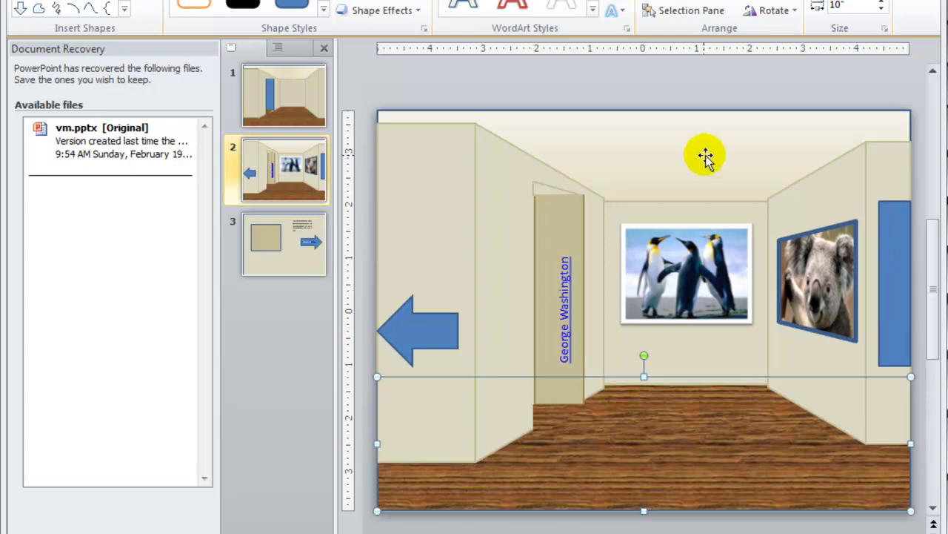
click(661, 89)
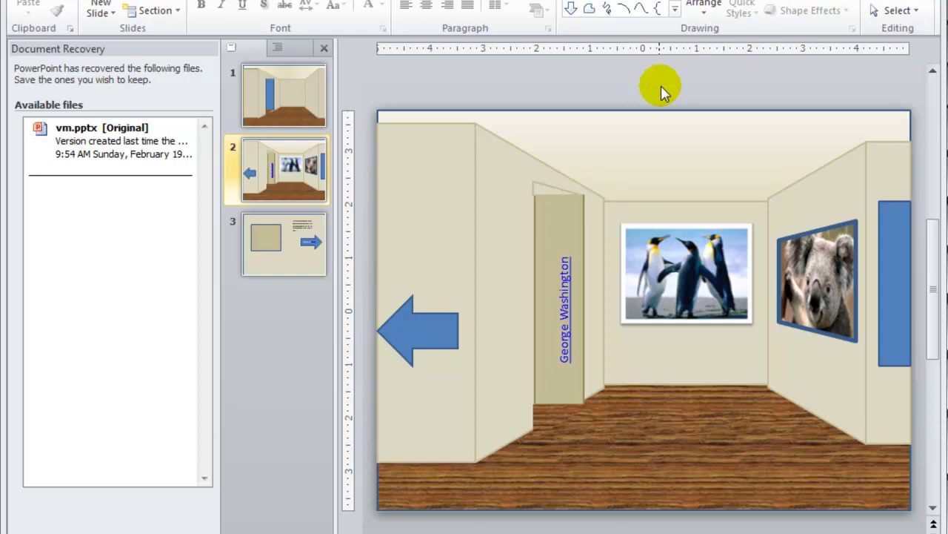
Draw a blue Cube shape on the floor below the Penguins picture as a pedestal.
click(590, 8)
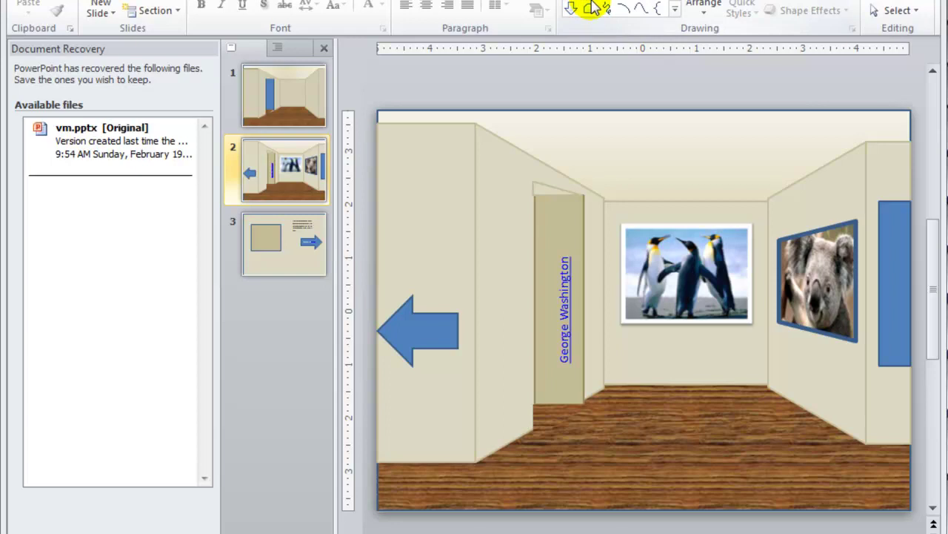
click(677, 9)
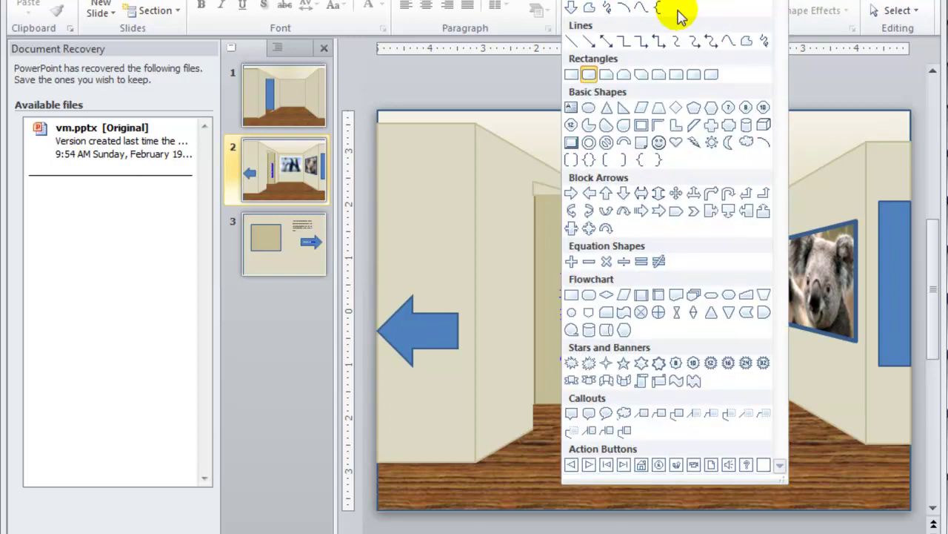
click(761, 126)
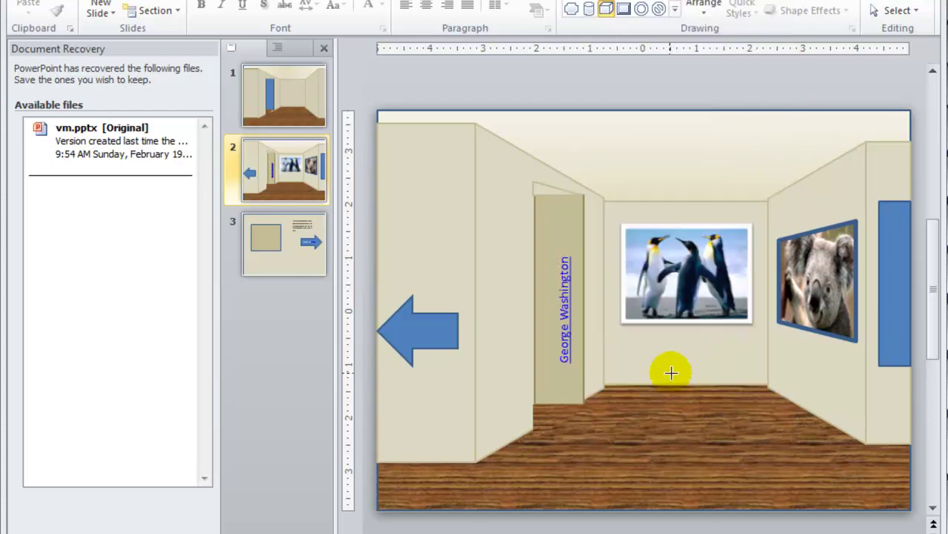
drag(669, 363, 749, 489)
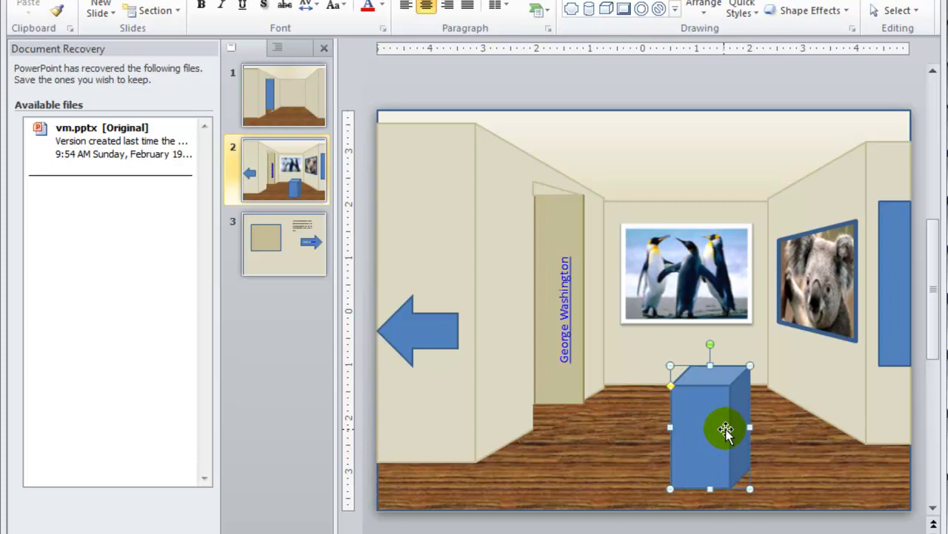
click(786, 468)
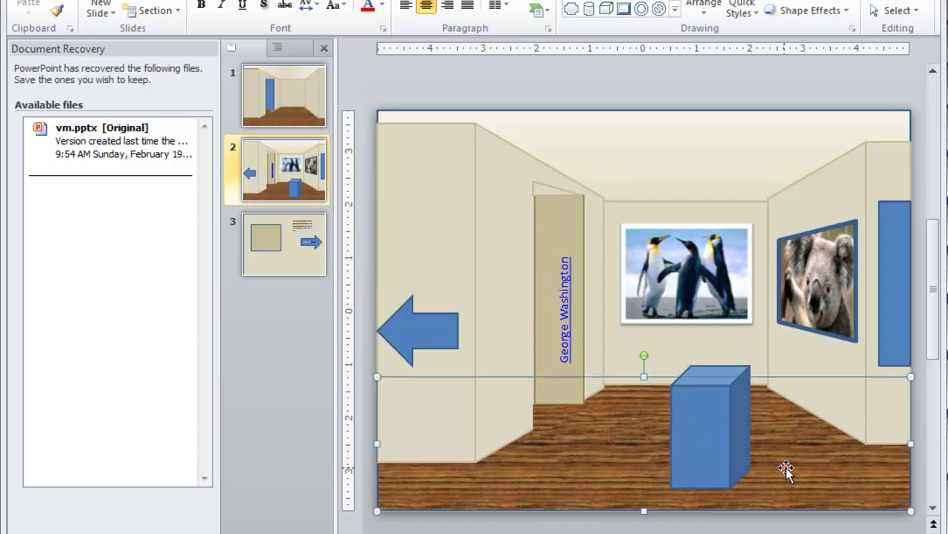
click(615, 170)
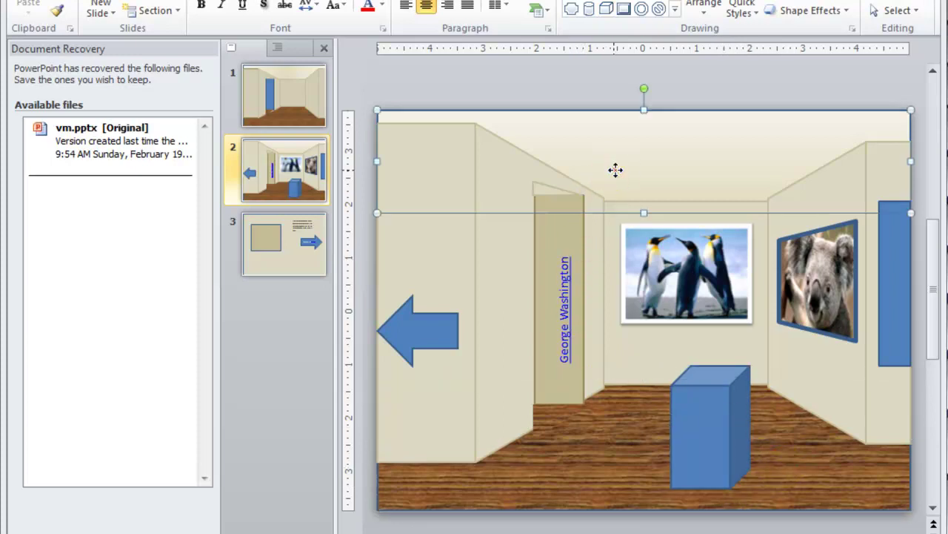